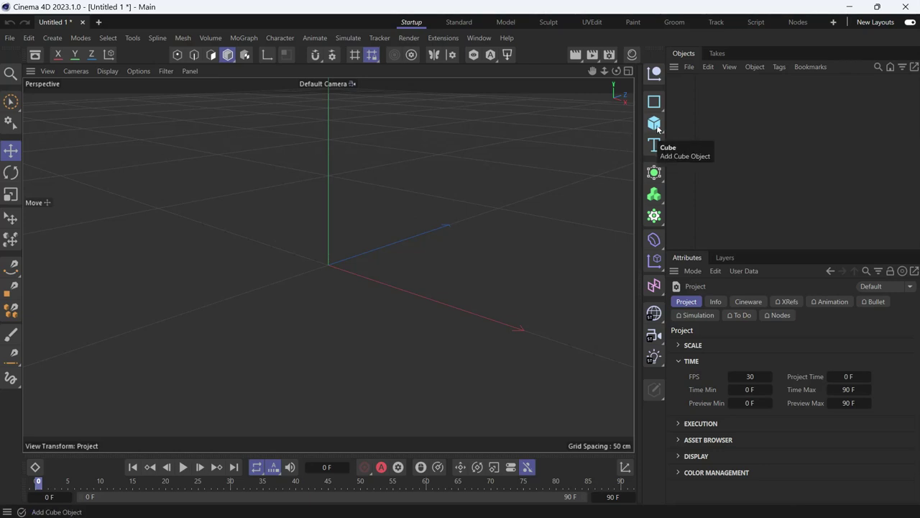
Add a cube, flatten it into a thin slab, shrink it to about 44 %, and make it editable.
left_click_drag(654, 123, 683, 133)
left_click(695, 142)
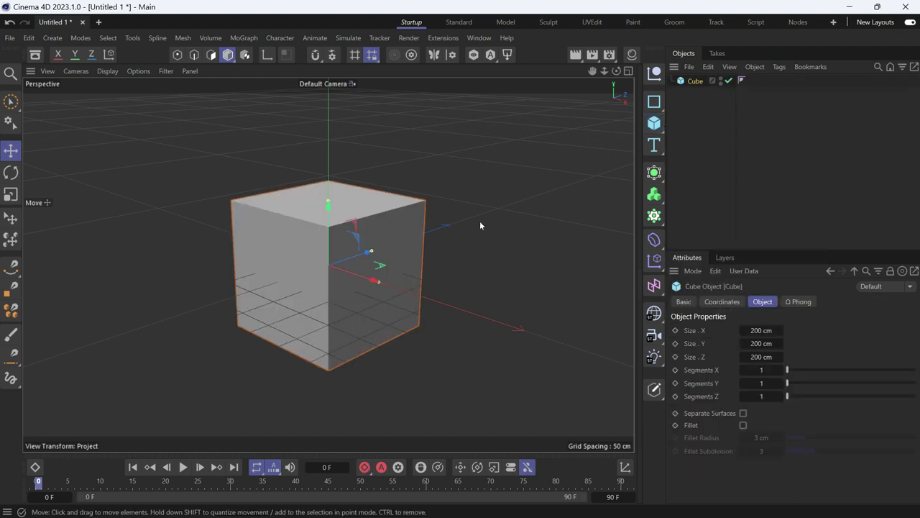
left_click_drag(329, 205, 330, 262)
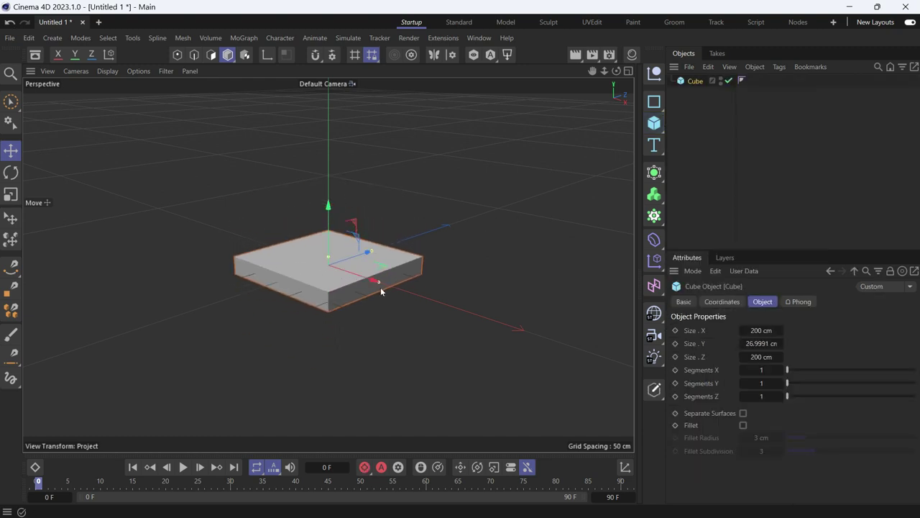
key("t")
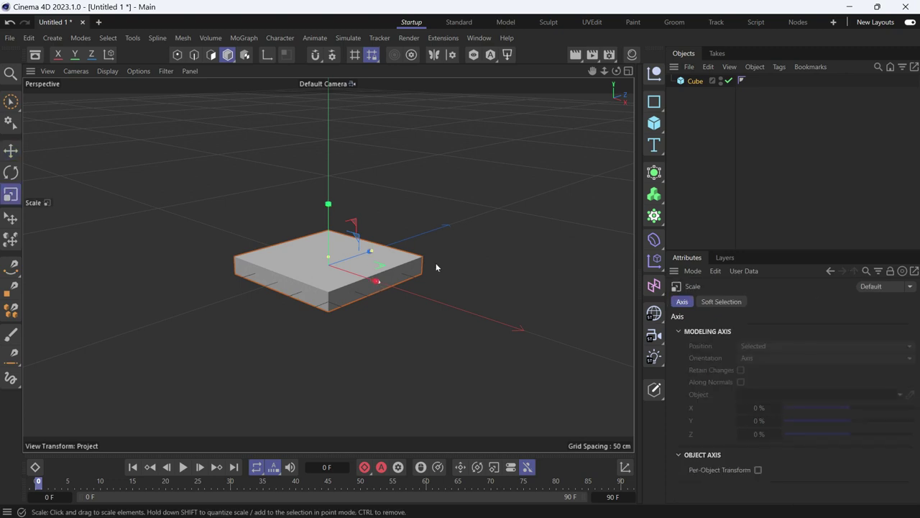
left_click_drag(436, 263, 212, 348)
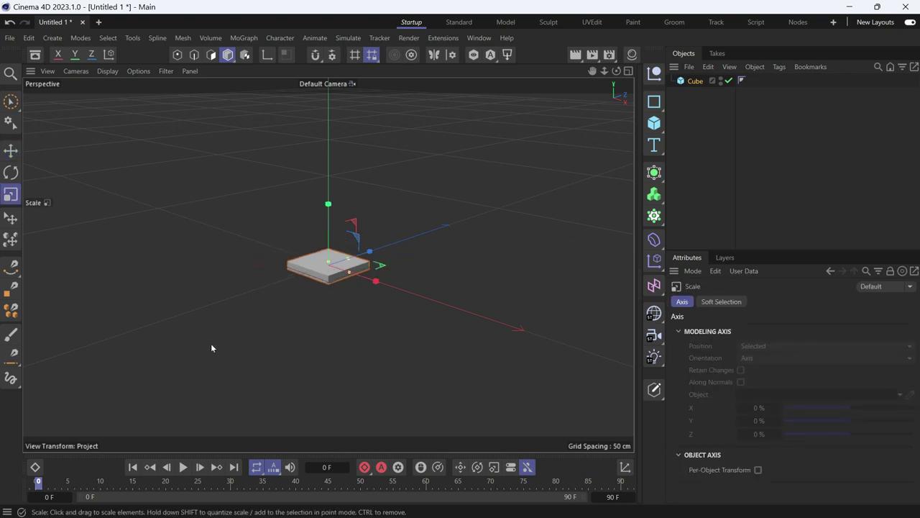
key("c")
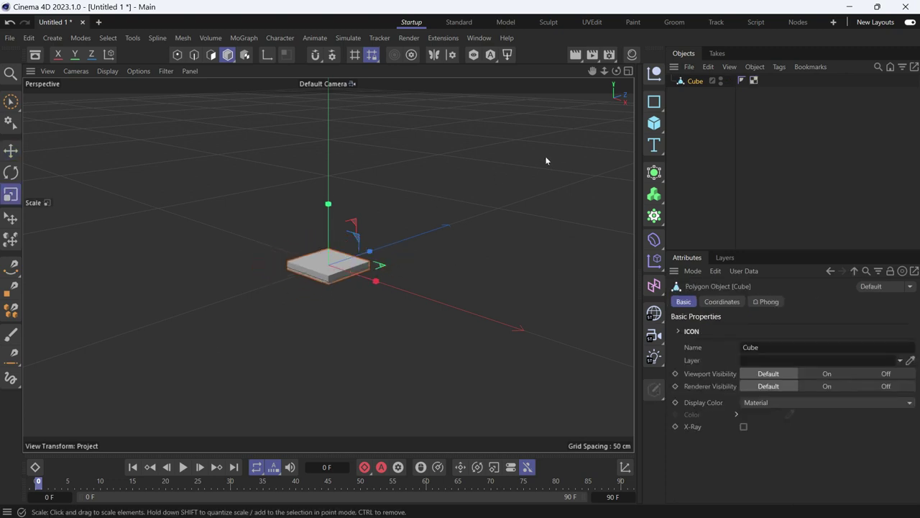
Give the slab a Bullet Collider Body tag.
right_click(696, 81)
mouse_move(712, 54)
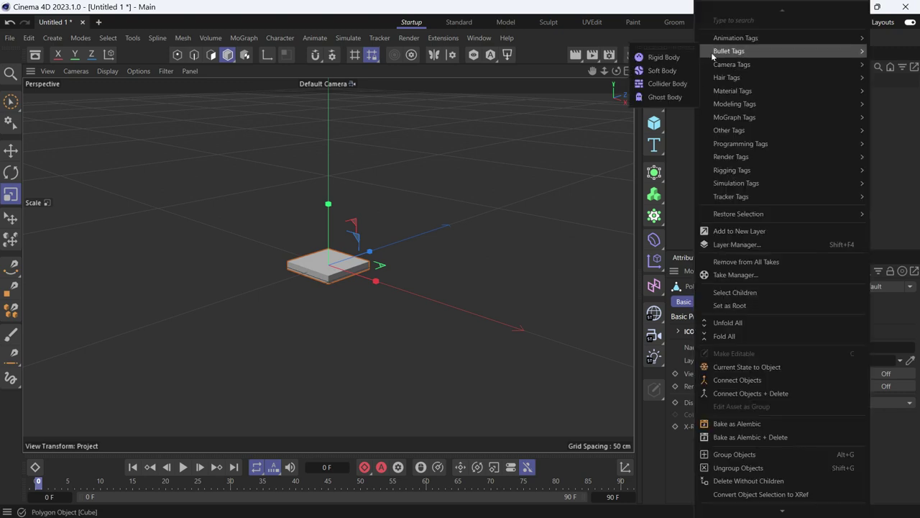
left_click(668, 84)
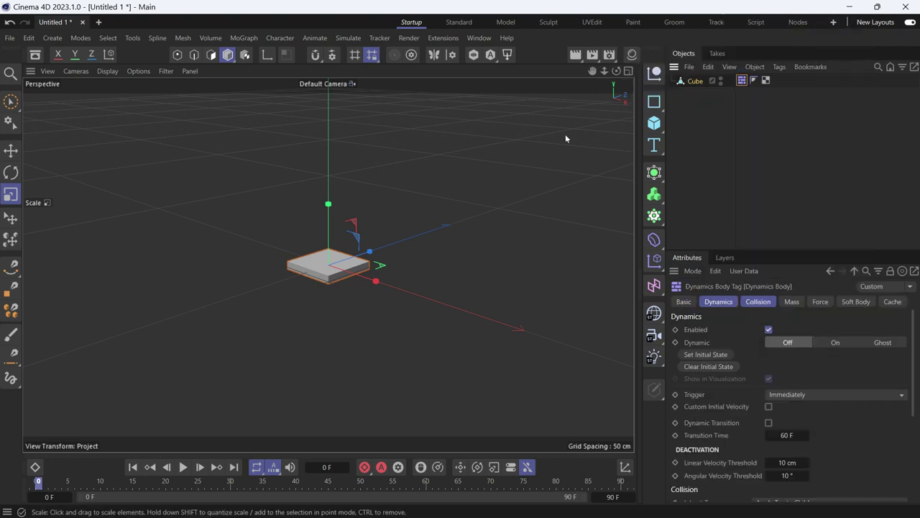
Add a sphere, shrink it to about 31.77 cm radius, and raise it high above the slab.
left_click(654, 123)
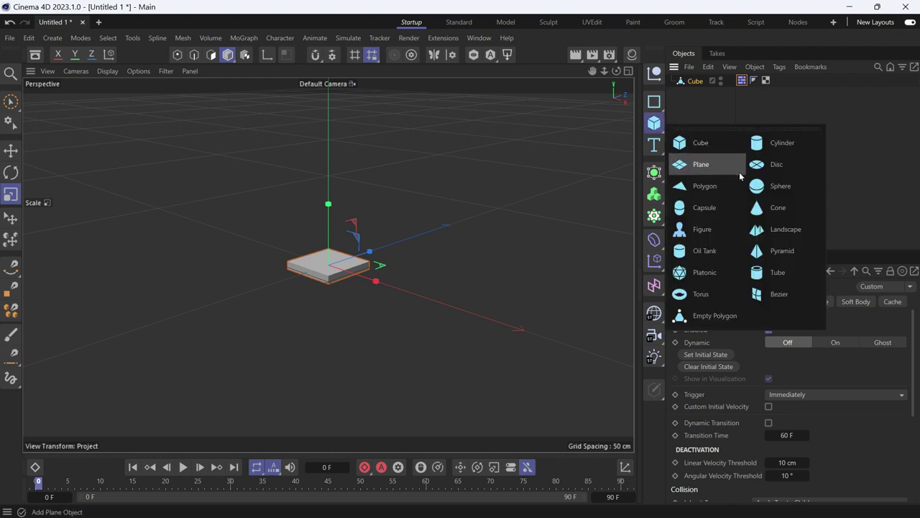
left_click(765, 193)
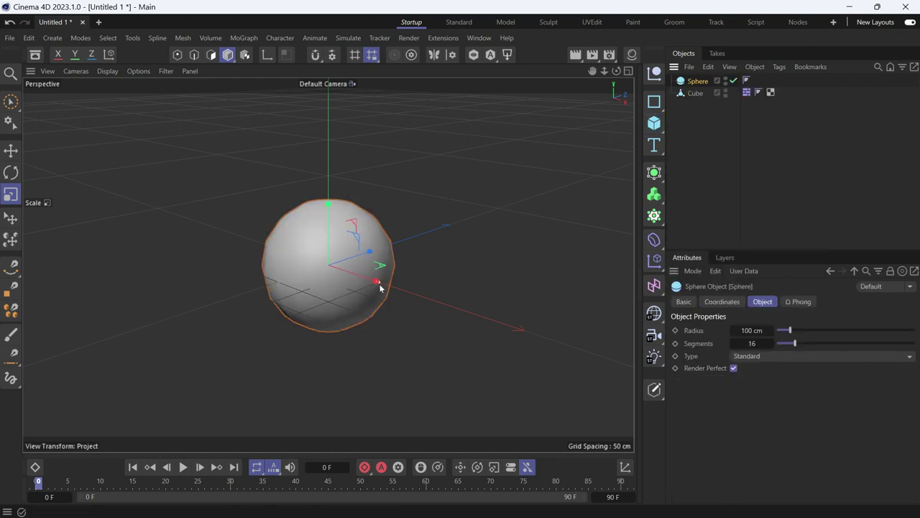
left_click_drag(380, 283, 342, 283)
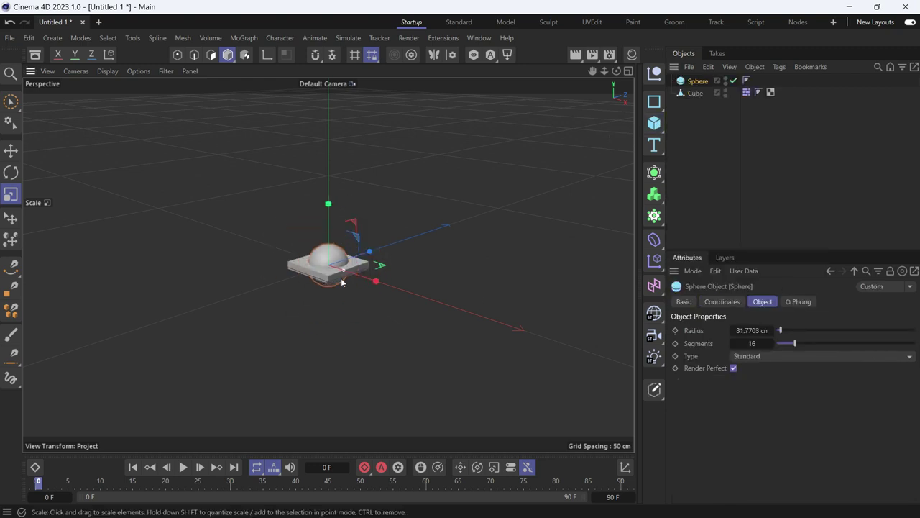
key("e")
left_click_drag(329, 212, 325, 88)
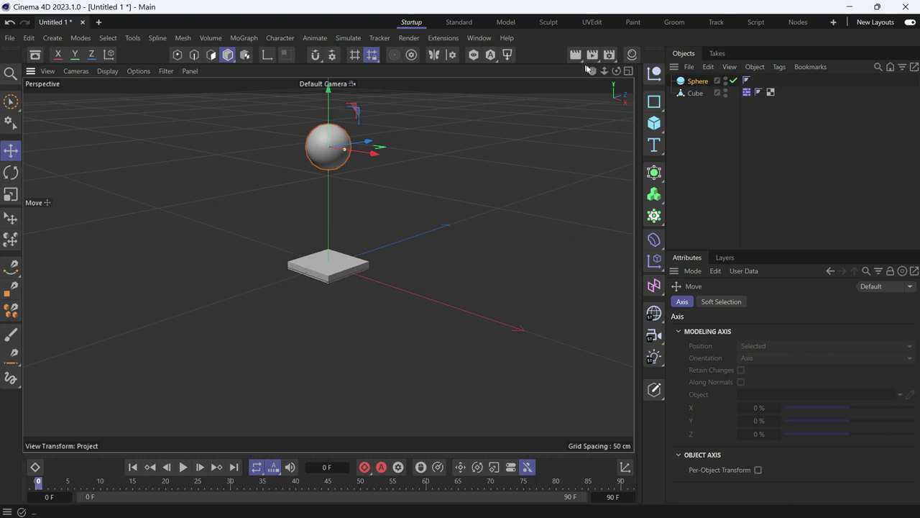
Frame the scene, make the sphere editable, and give it a Bullet Rigid Body tag.
key("h")
key("c")
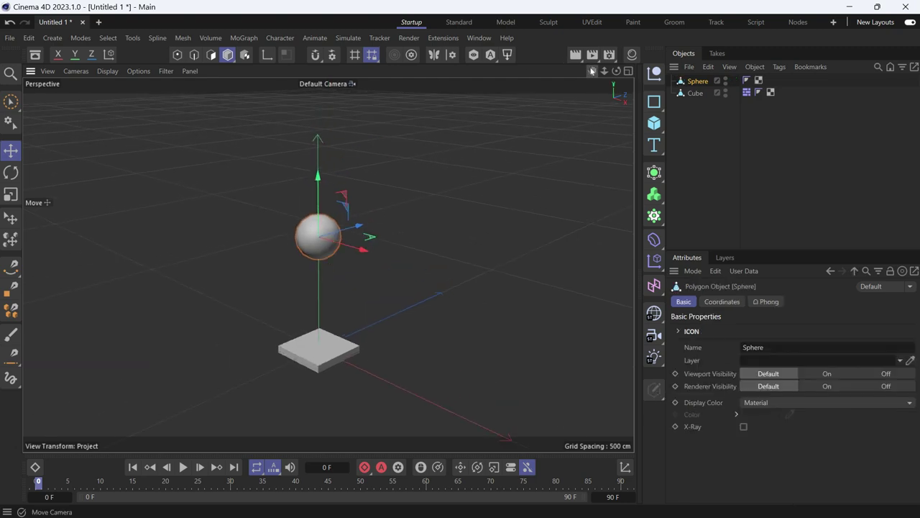
right_click(694, 84)
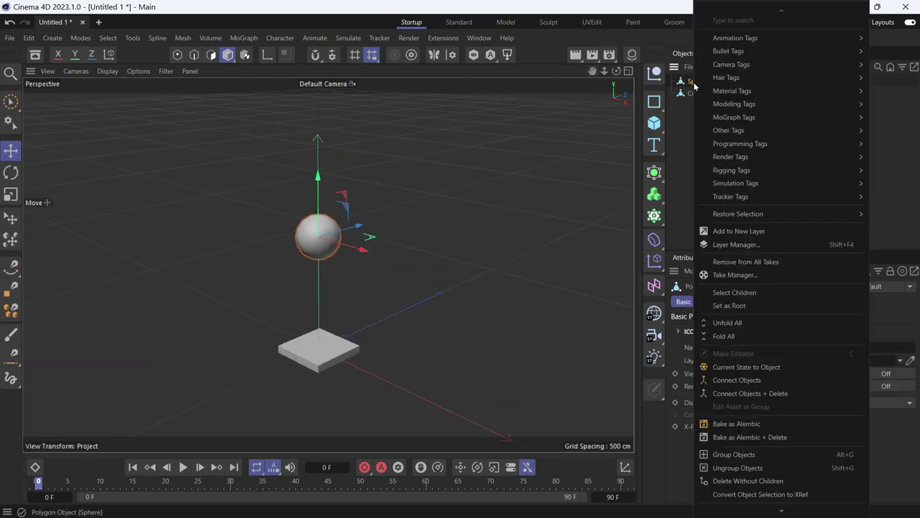
mouse_move(717, 54)
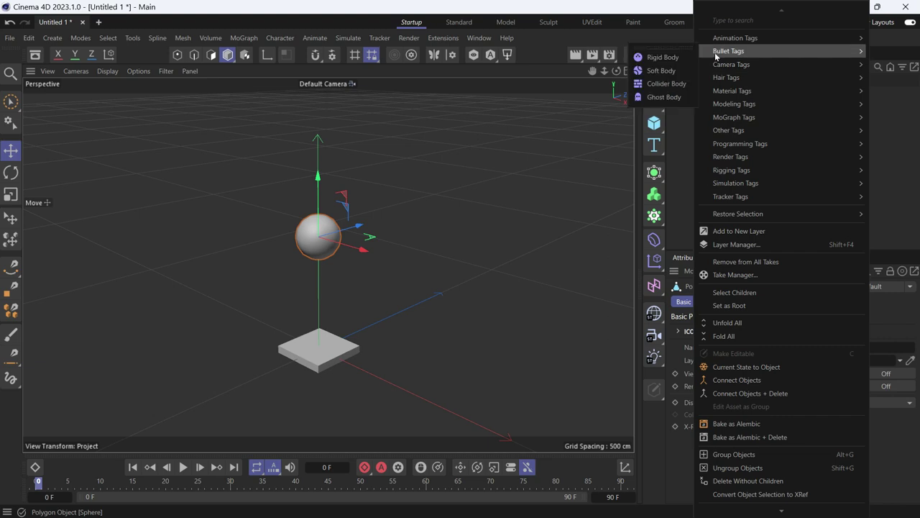
left_click(668, 57)
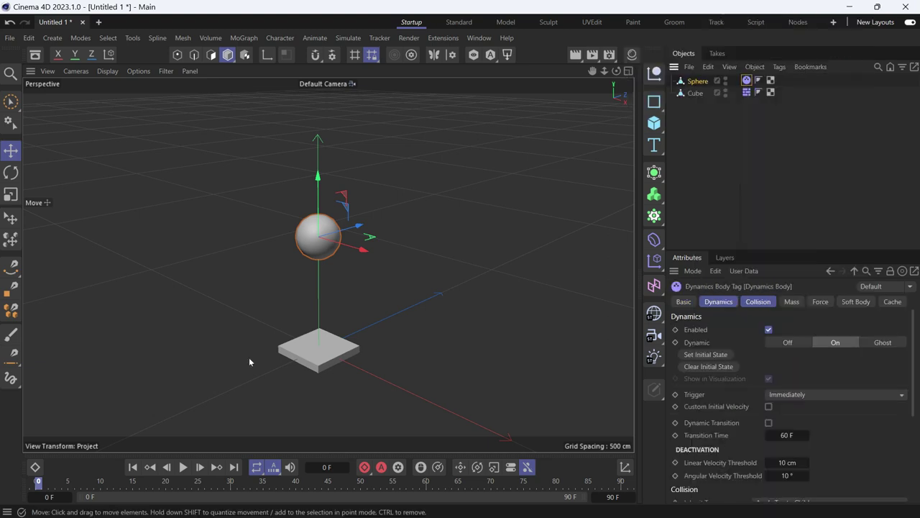
Play the simulation to watch the sphere drop onto the slab, then rewind to frame 0.
left_click(182, 467)
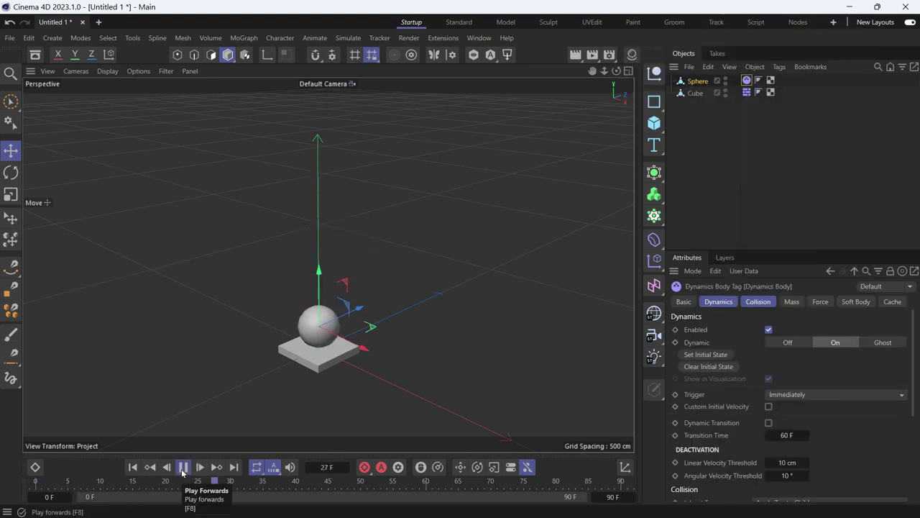
left_click(183, 467)
left_click(133, 468)
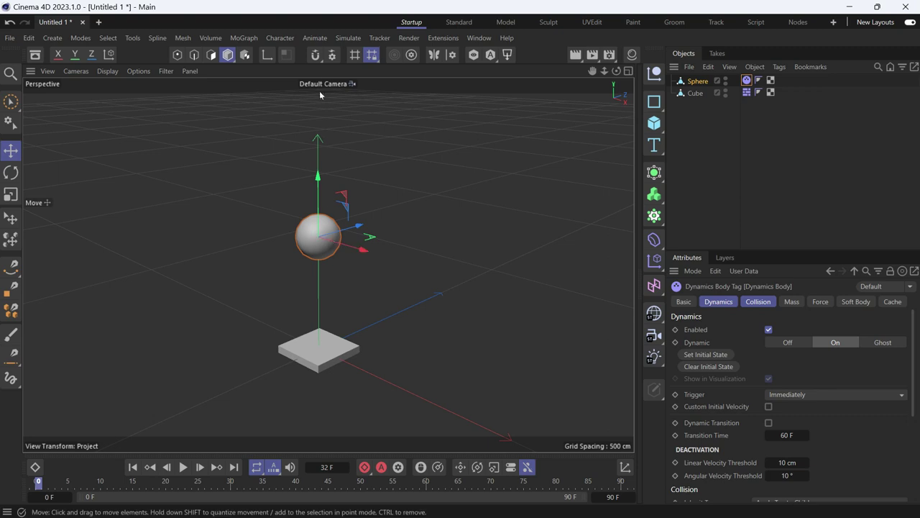
left_click(349, 39)
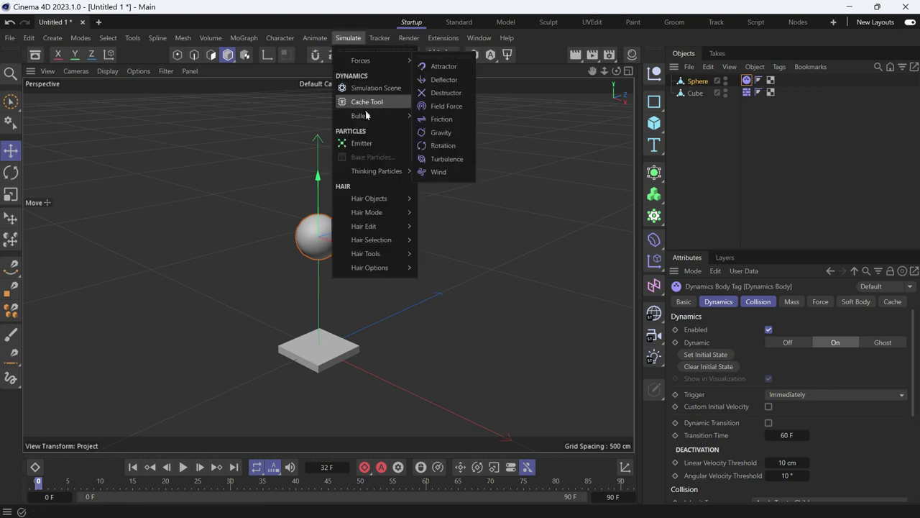
Add a Bullet Spring with the Sphere as Object A and the Cube as Object B.
mouse_move(376, 116)
left_click(440, 136)
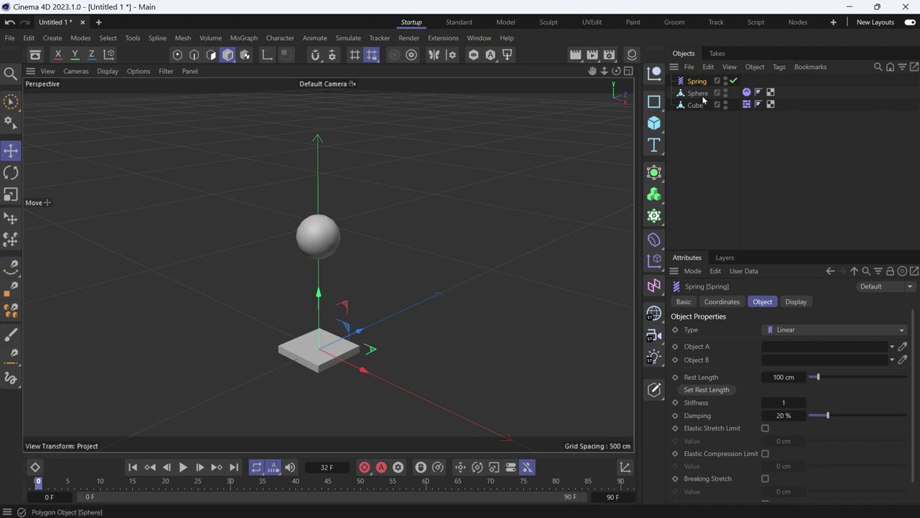
left_click_drag(702, 100, 785, 350)
left_click_drag(696, 107, 785, 373)
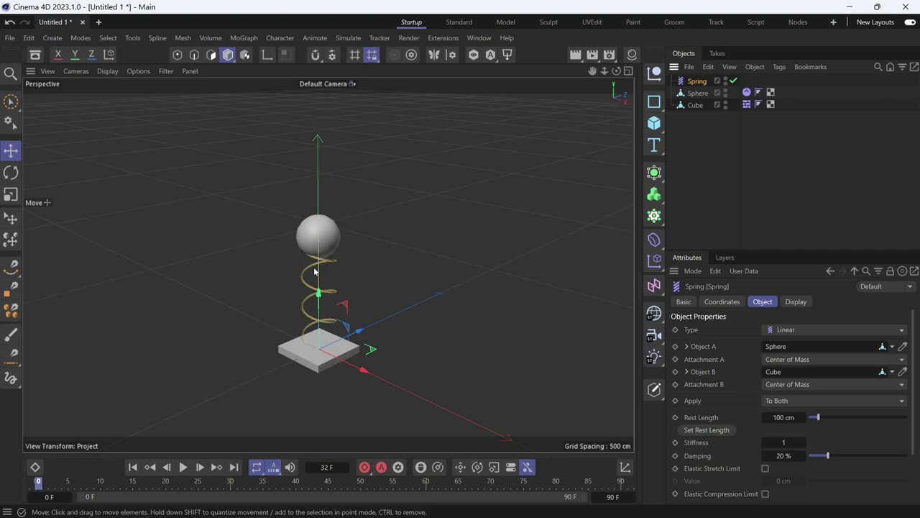
Set the spring's rest length to the current distance, 177.3467 cm, and play the simulation to frame 54.
left_click(705, 432)
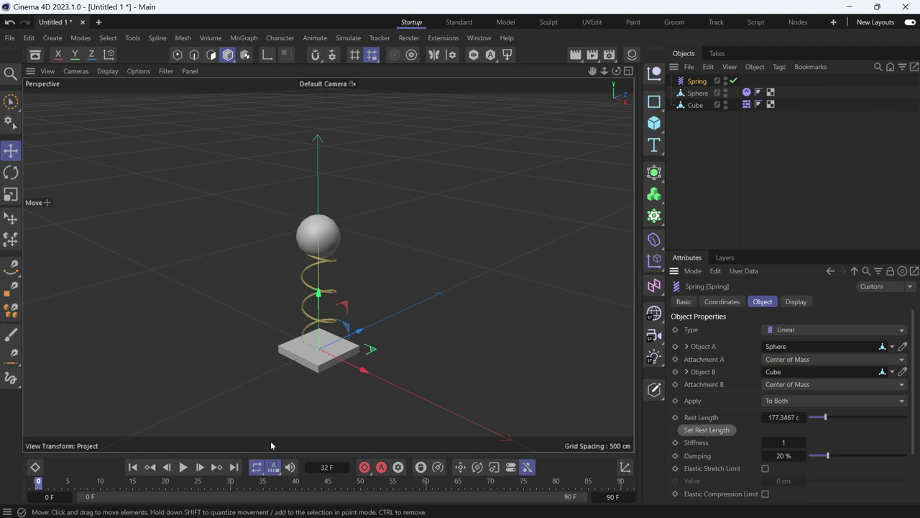
left_click(183, 467)
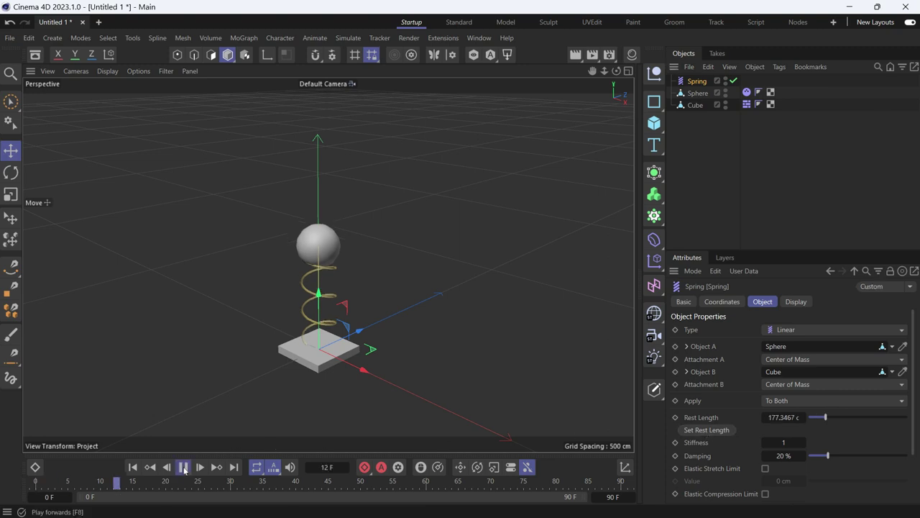
left_click(183, 467)
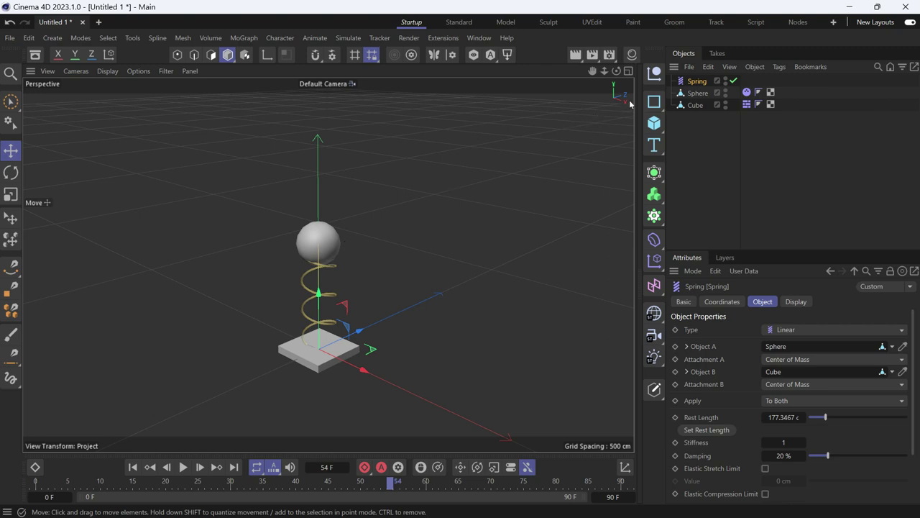
left_click(654, 123)
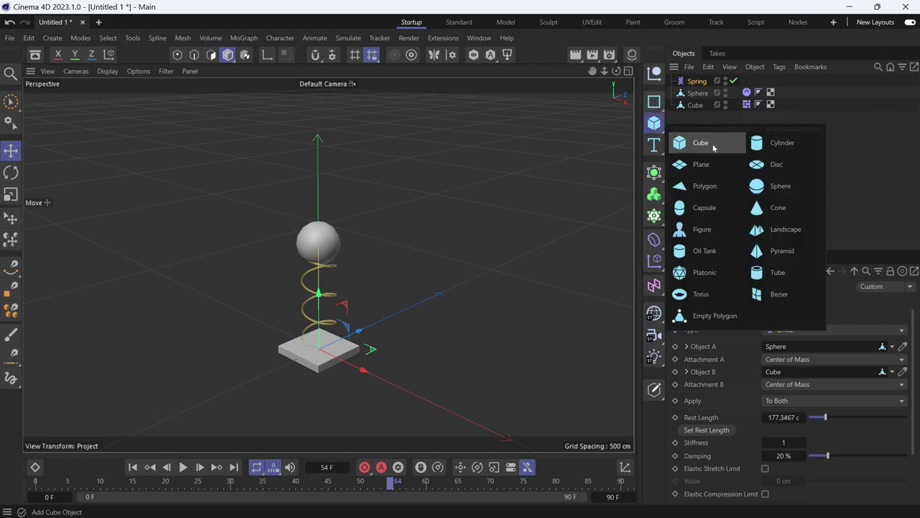
Add a cone, scale it down, and lift it high above the sphere.
left_click(770, 216)
key("t")
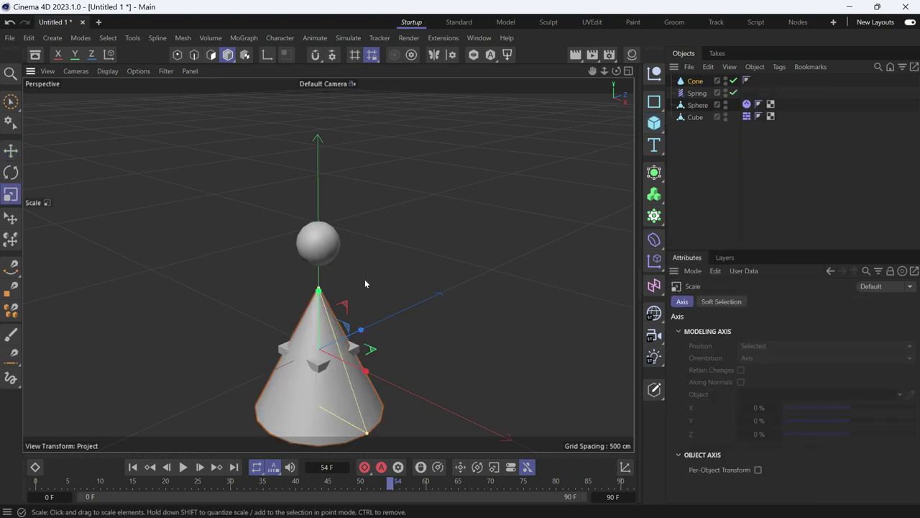
left_click_drag(374, 282, 82, 348)
key("e")
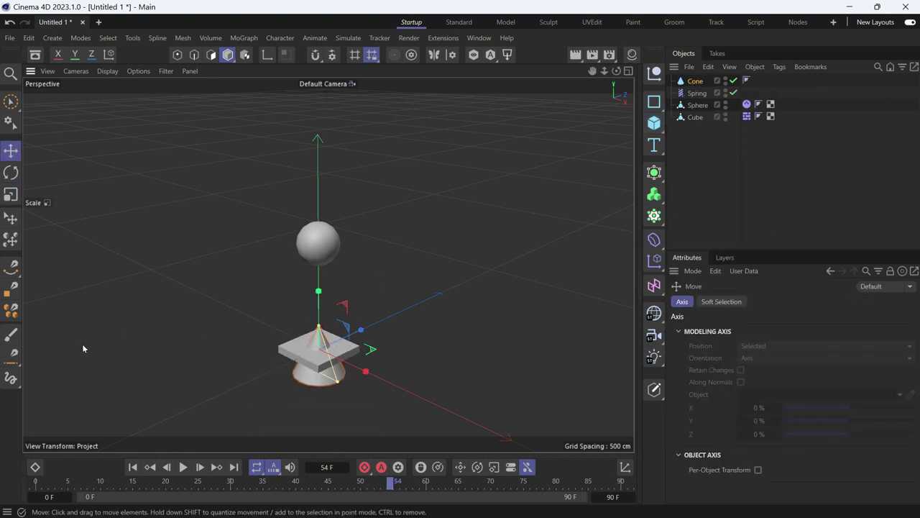
left_click_drag(324, 300, 323, 102)
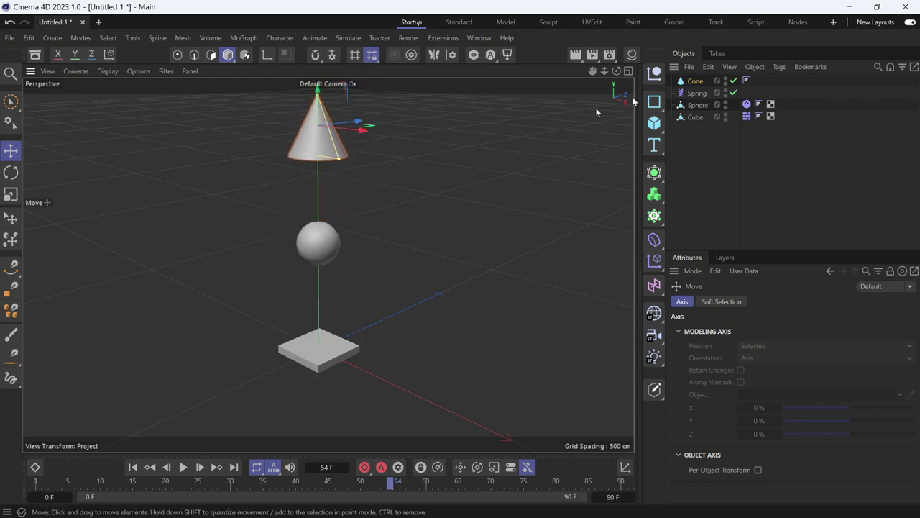
Give the cone a Bullet Rigid Body tag.
right_click(688, 85)
mouse_move(711, 51)
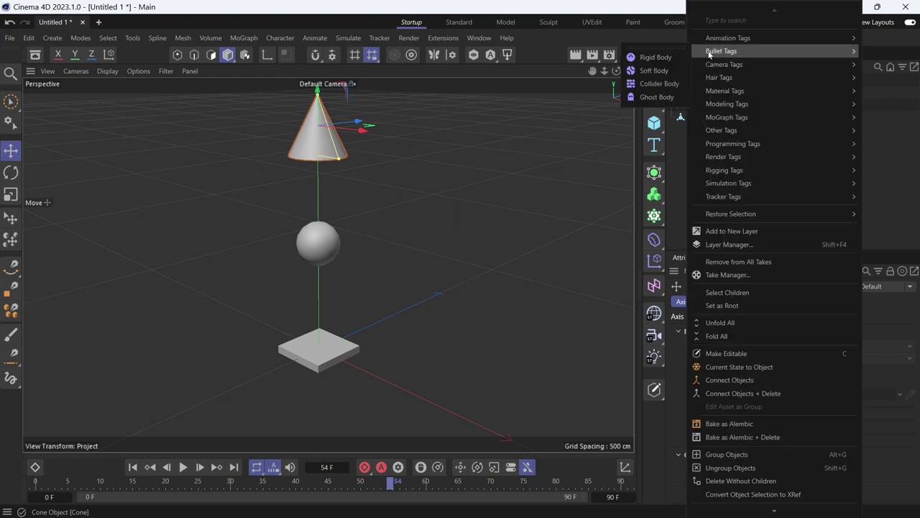
left_click(663, 59)
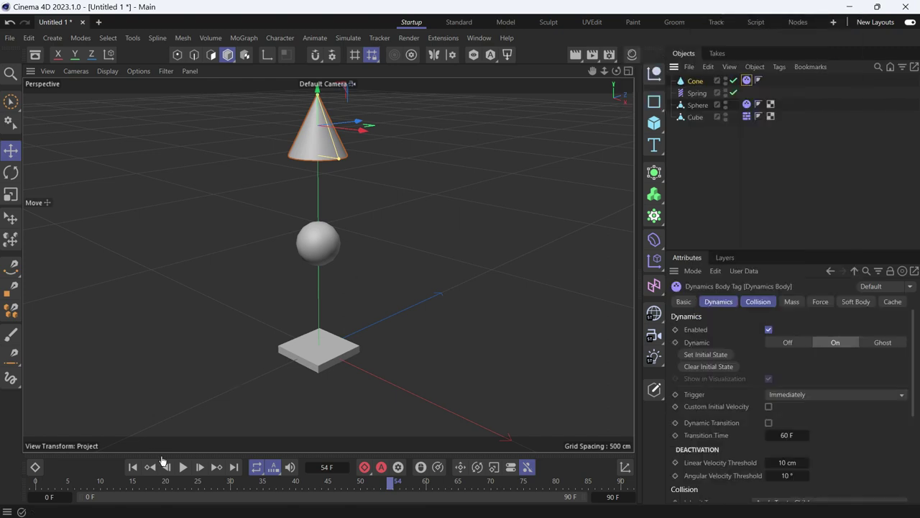
Play the simulation from the start to watch the cone fall onto the sphere, then rewind.
left_click(133, 467)
left_click(182, 469)
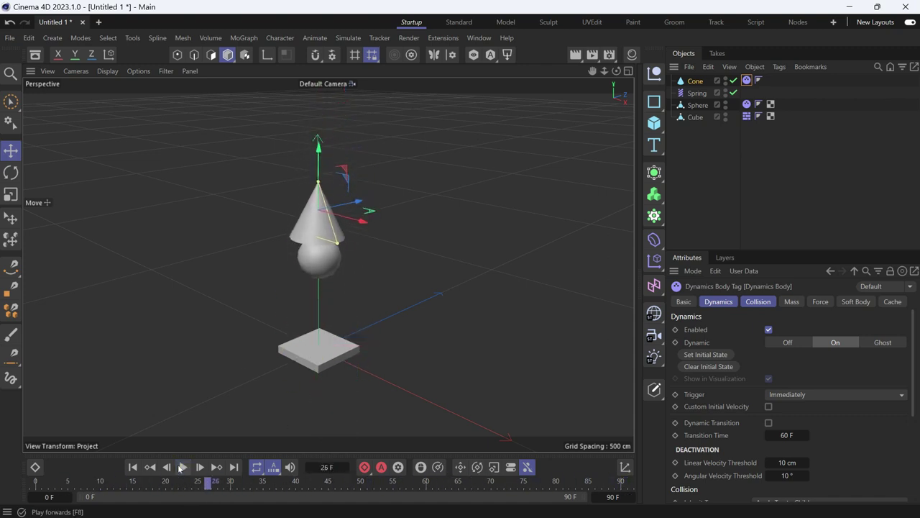
left_click(182, 466)
left_click(133, 467)
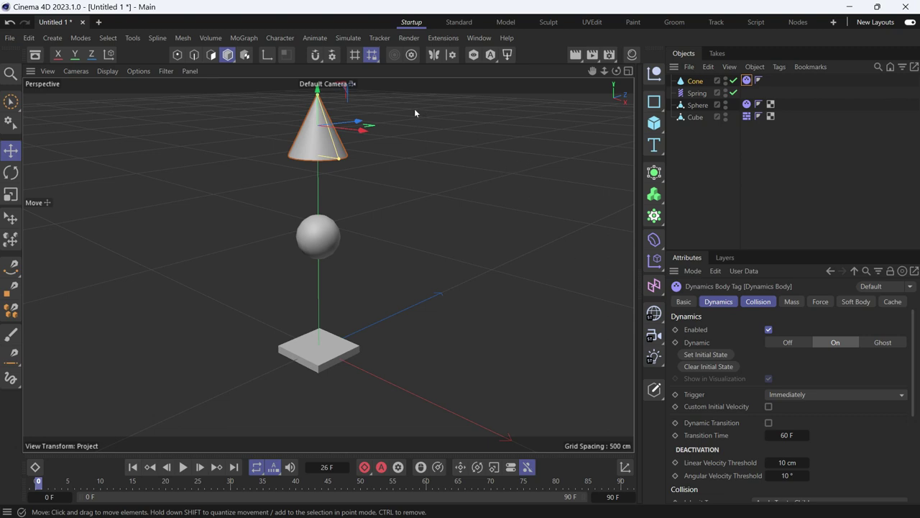
Add a Bullet Connector and change its type from Hinge to Slider.
left_click(348, 37)
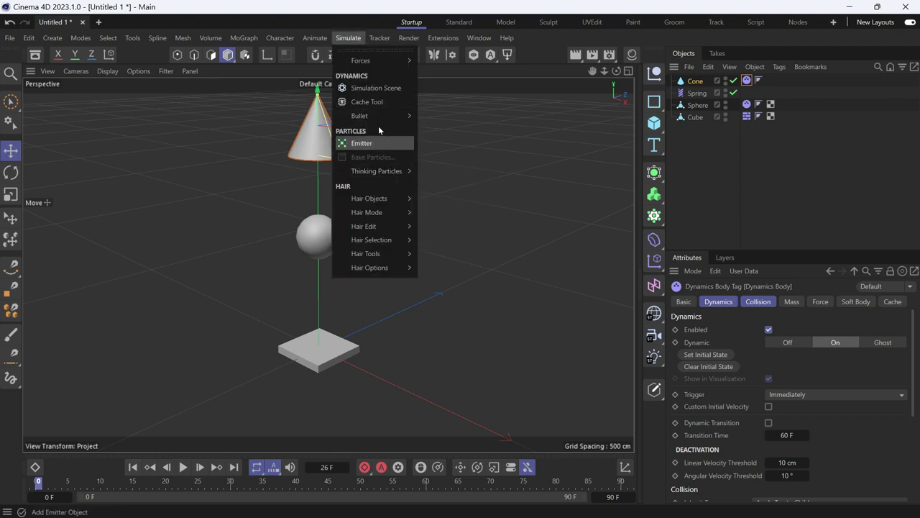
mouse_move(390, 202)
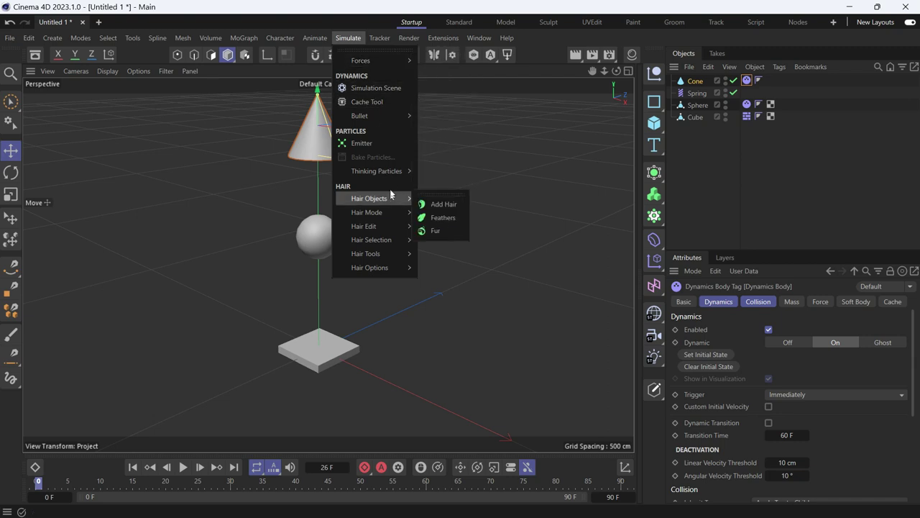
mouse_move(399, 122)
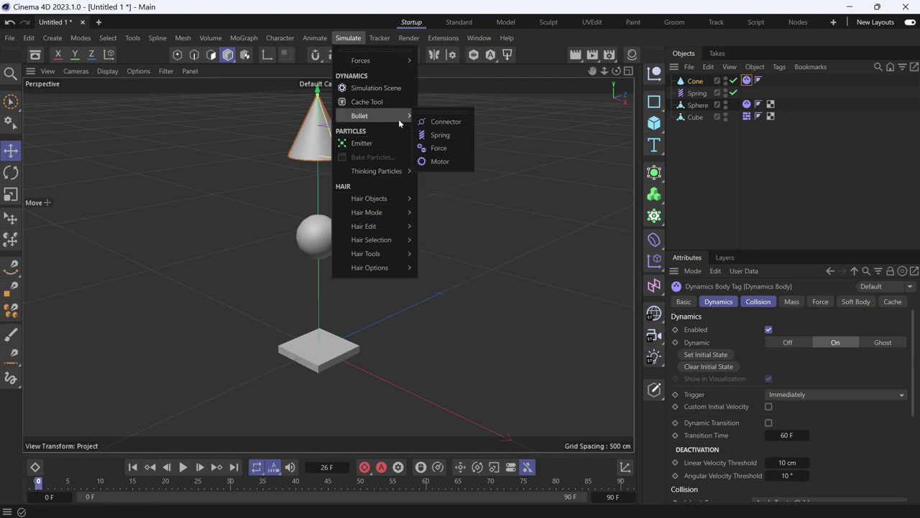
left_click(442, 122)
left_click(760, 330)
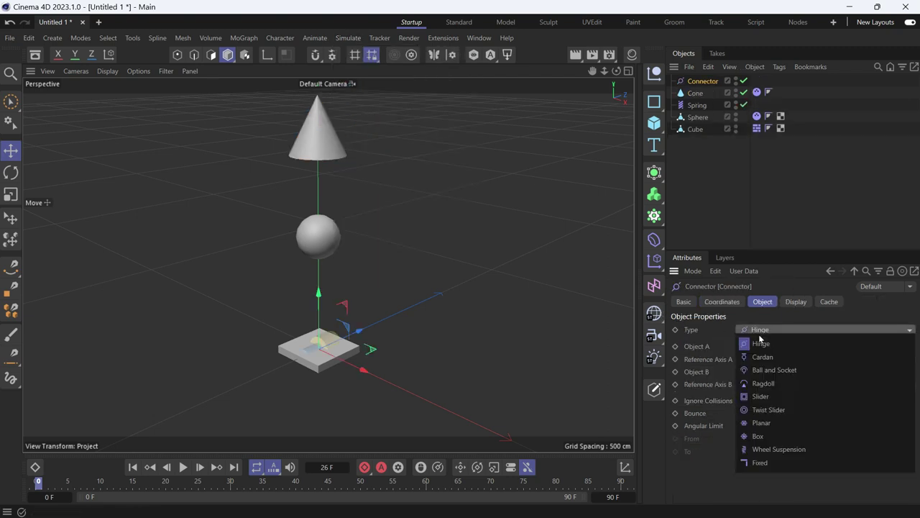
left_click(783, 393)
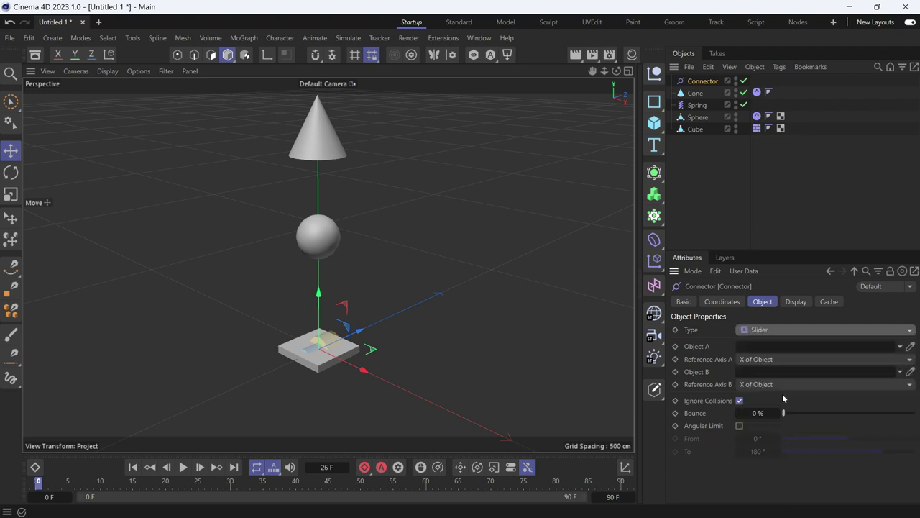
Set the connector's R.P rotation to -90° so the slider rail stands vertical.
left_click(723, 301)
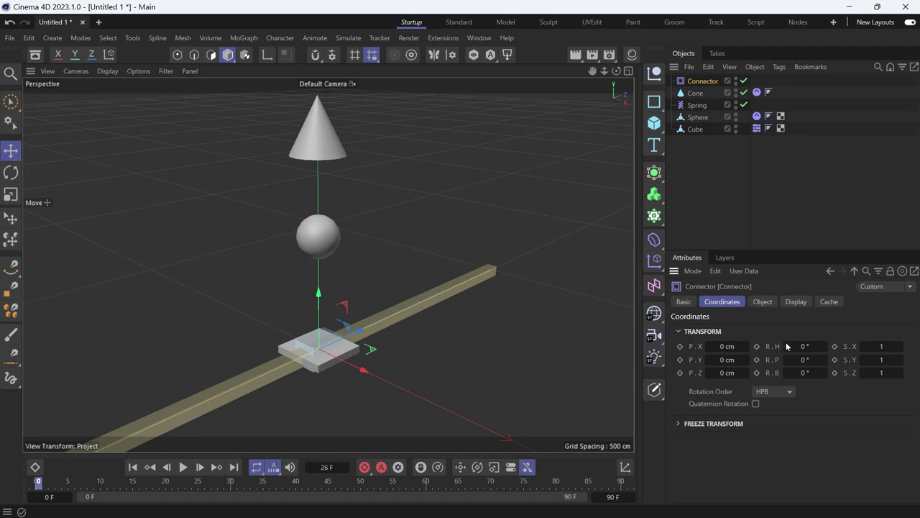
left_click_drag(805, 359, 725, 359)
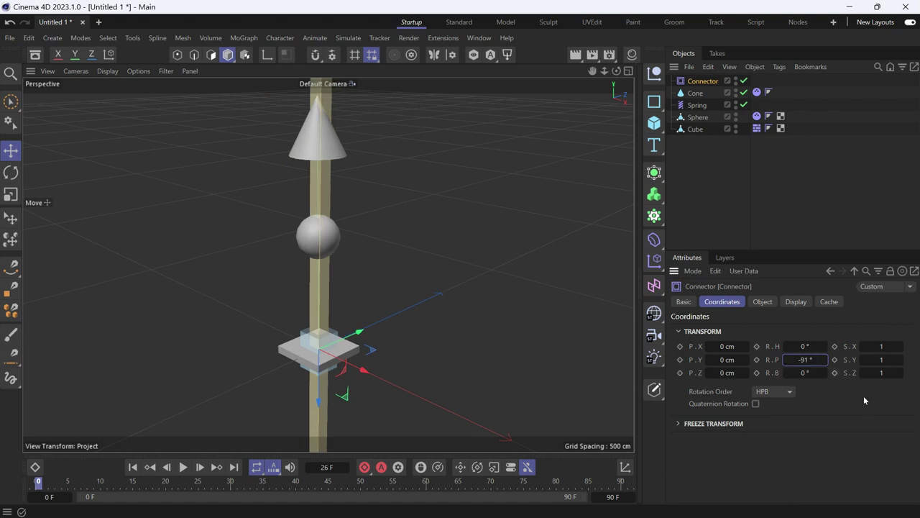
left_click(784, 364)
left_click(824, 363)
left_click(825, 364)
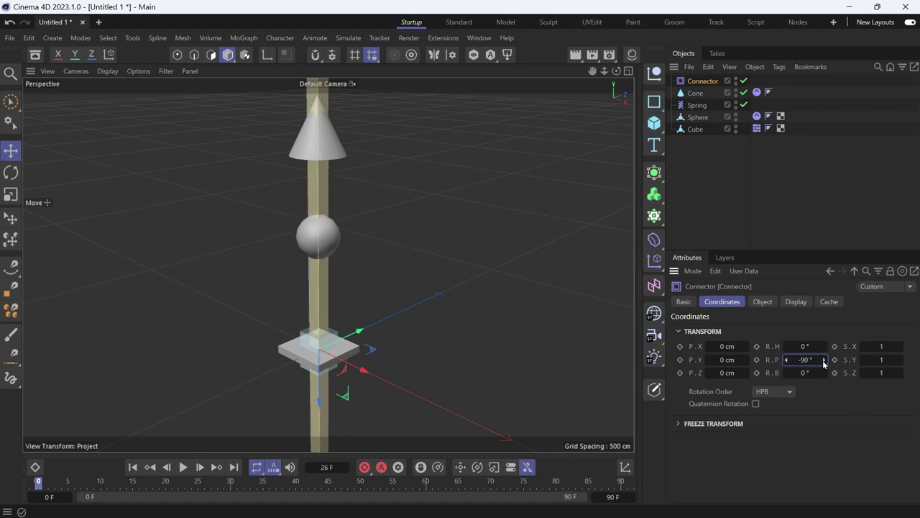
left_click(758, 301)
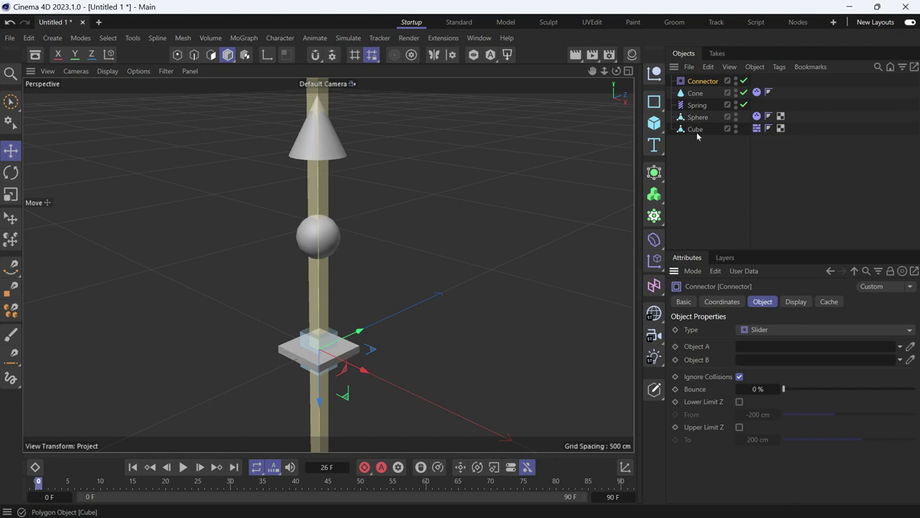
Make the Sphere the slider's Object A, extend the timeline to 368 frames, and play the simulation.
left_click_drag(697, 120, 763, 350)
left_click(183, 467)
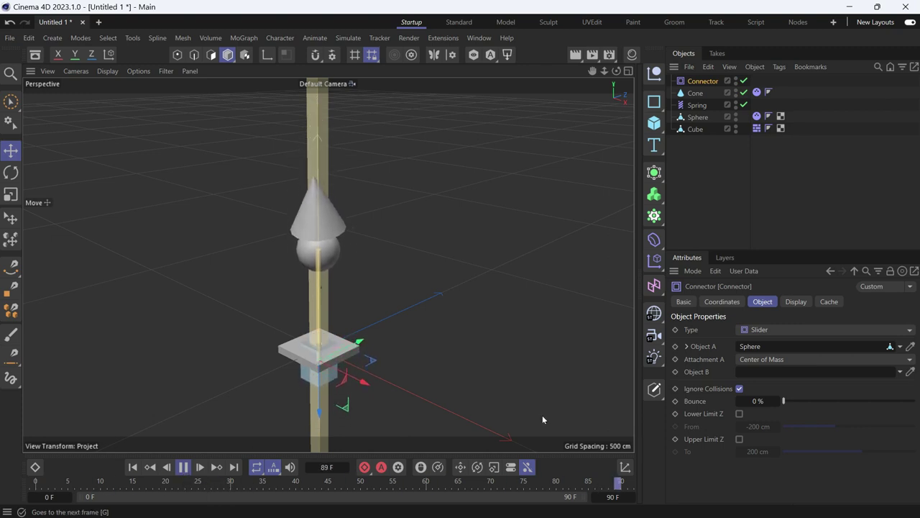
mouse_move(613, 496)
left_mouse_down()
mouse_move(633, 496)
mouse_move(609, 496)
left_mouse_up()
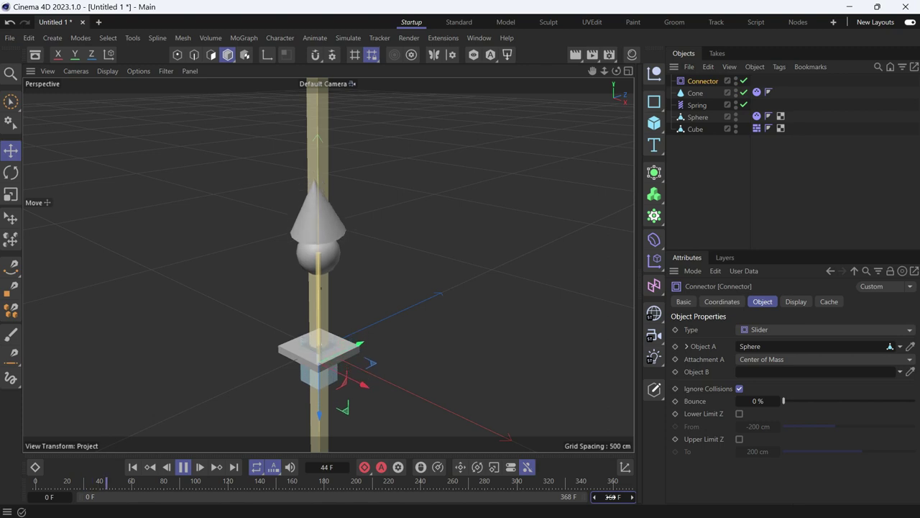
left_click(184, 467)
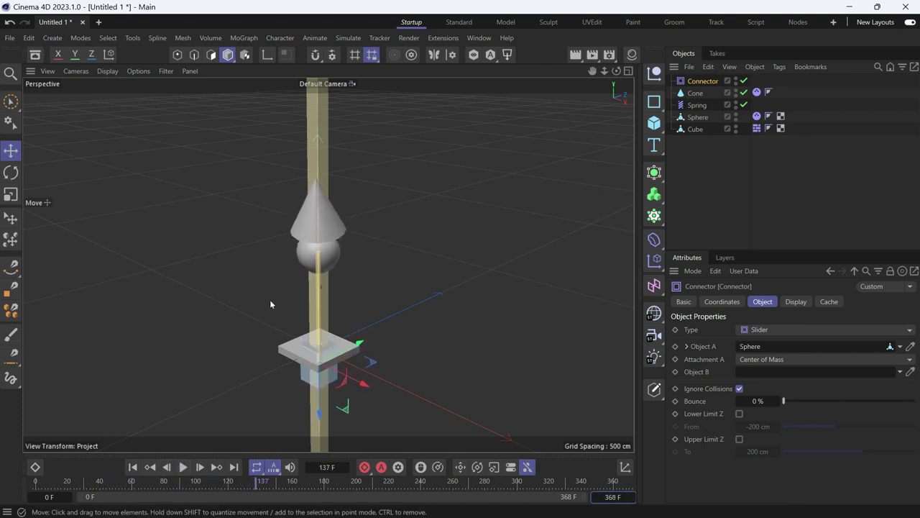